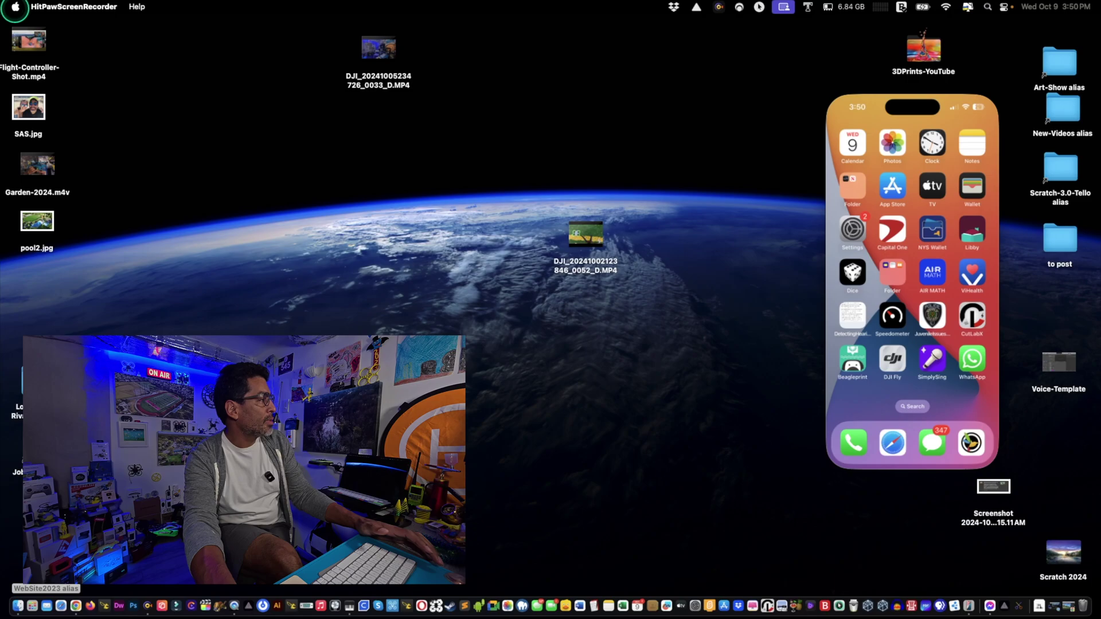
Step: View About This Mac, then show the iPhone's About page (iPhone 15 Pro, iOS 18.0.1) and close the Mac window
left_click(16, 6)
left_click(21, 23)
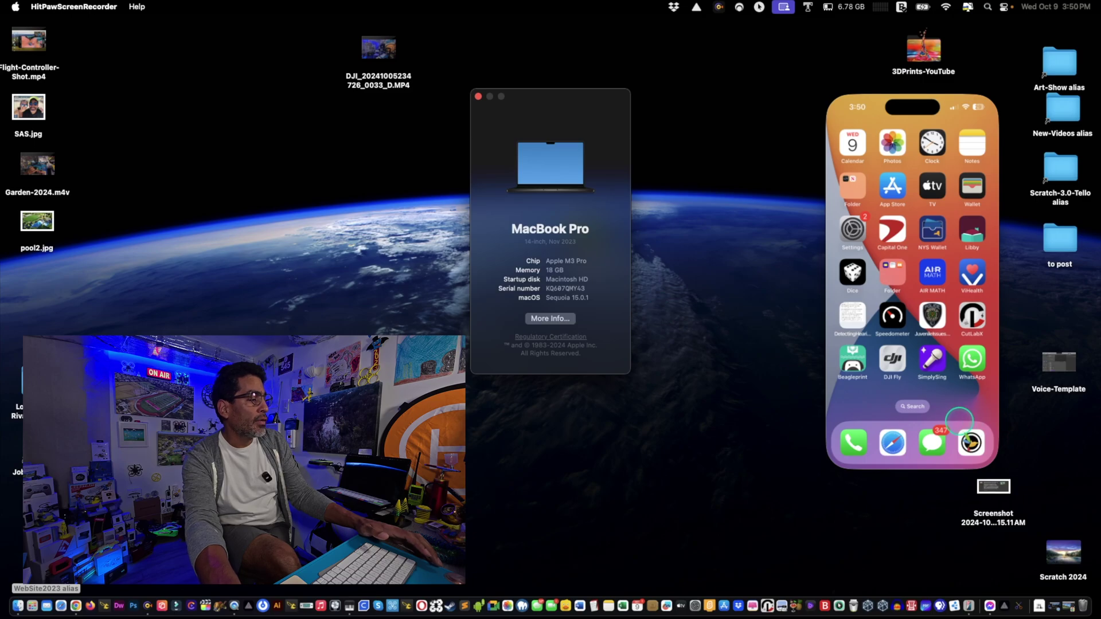
left_click(852, 231)
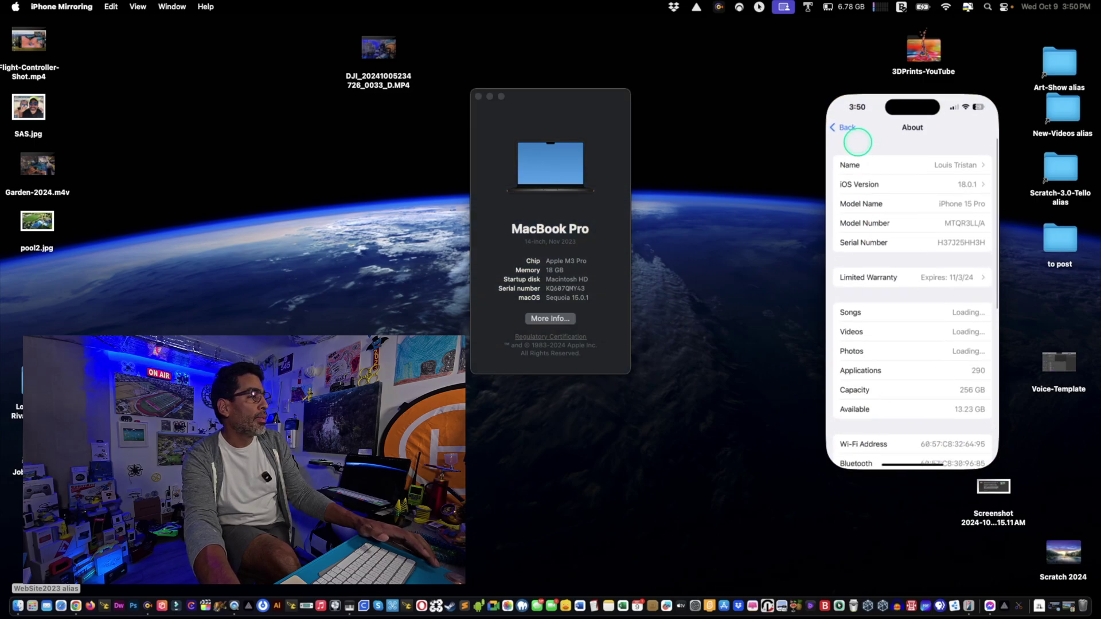
left_click(844, 129)
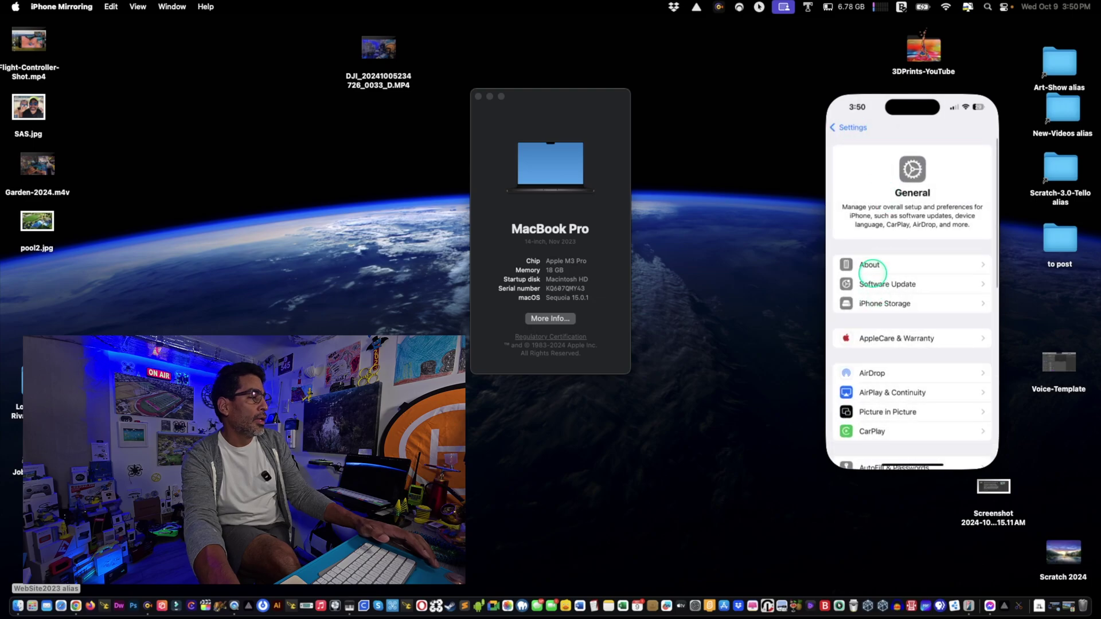
left_click(874, 266)
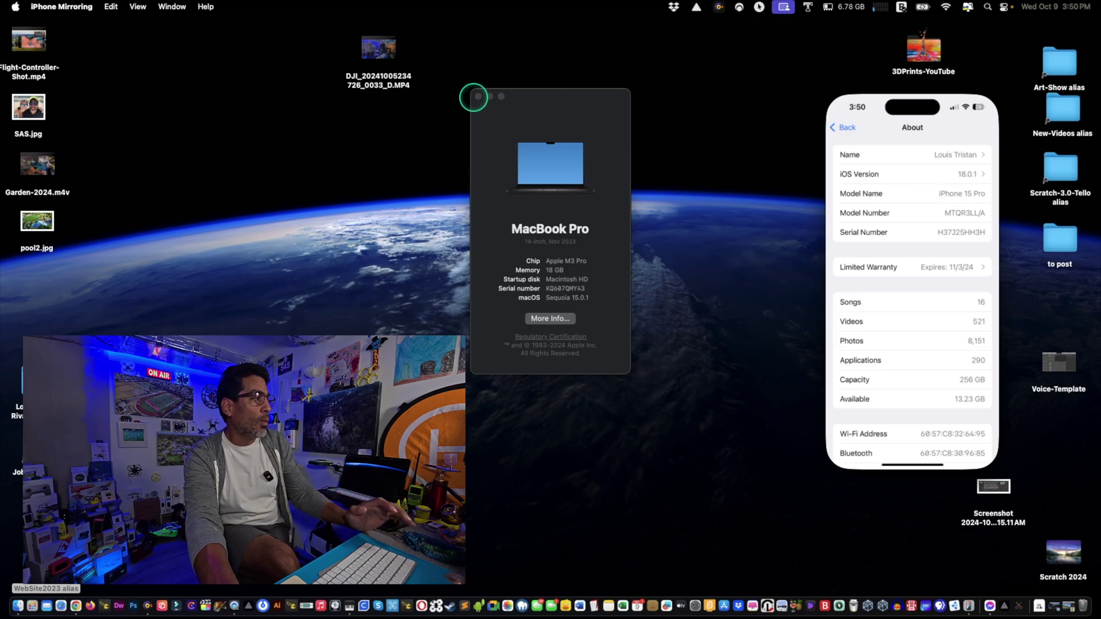
left_click(478, 97)
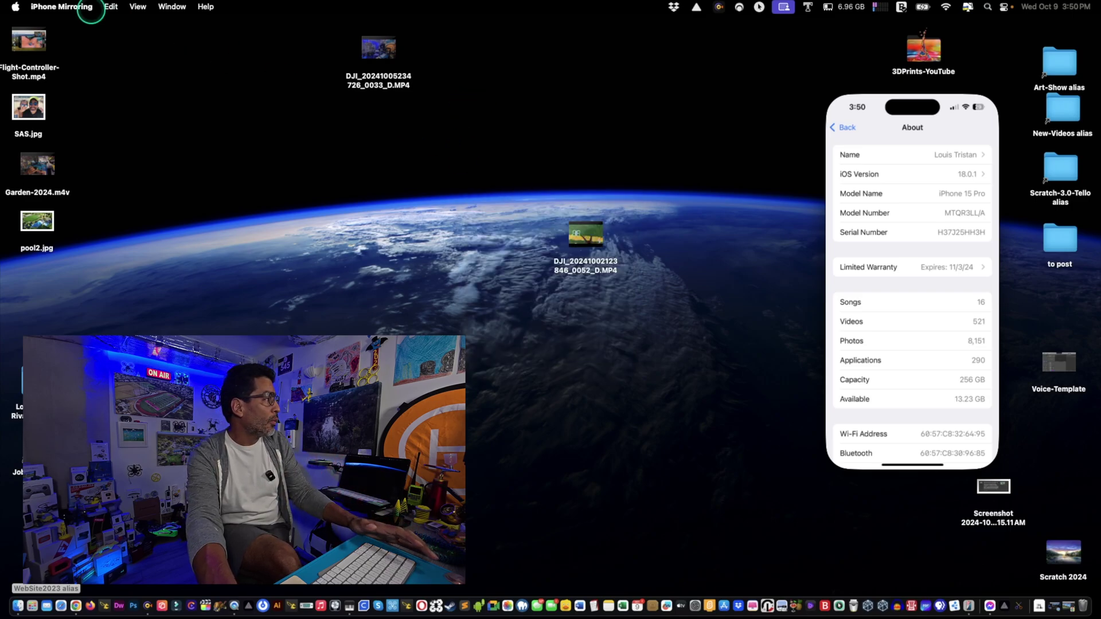
Step: Open the Apple Account pane in the Mac's System Settings and scroll down
left_click(16, 6)
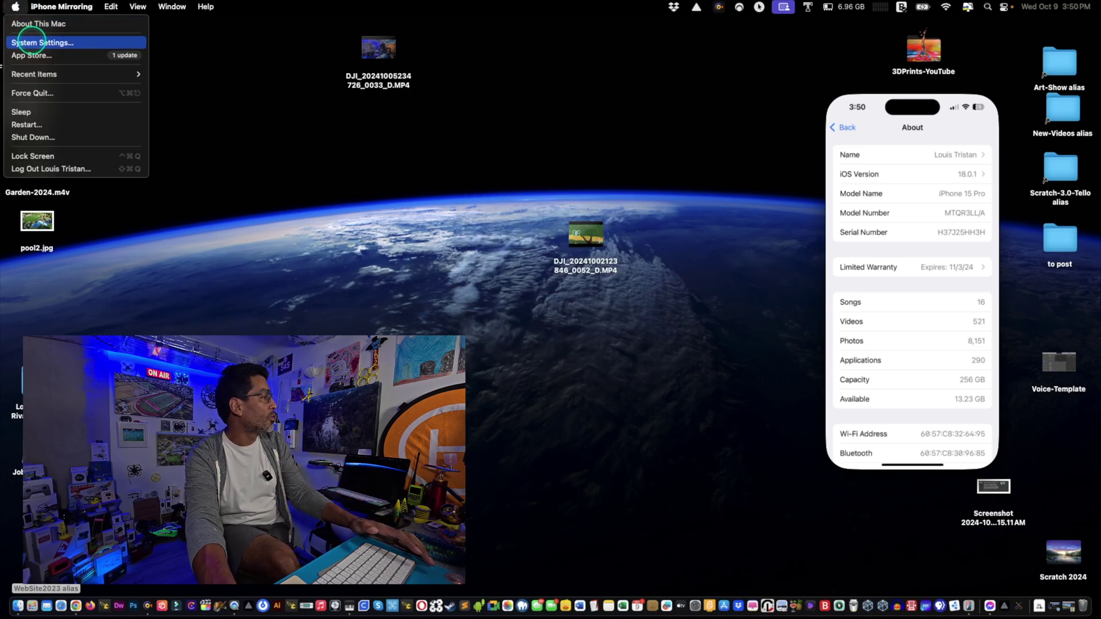
left_click(35, 42)
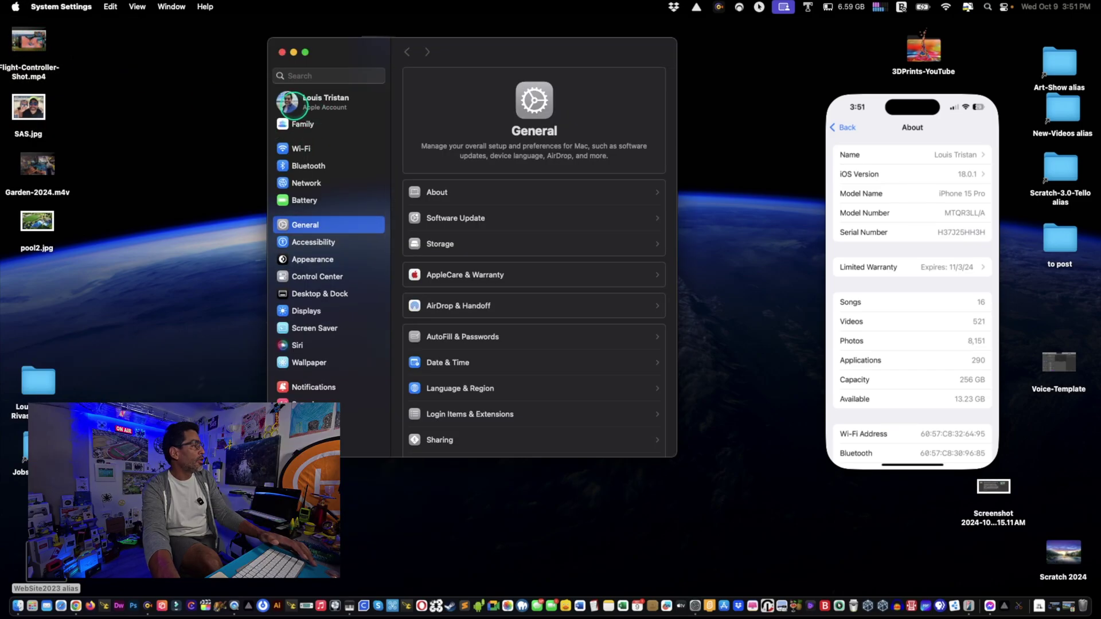
left_click(293, 105)
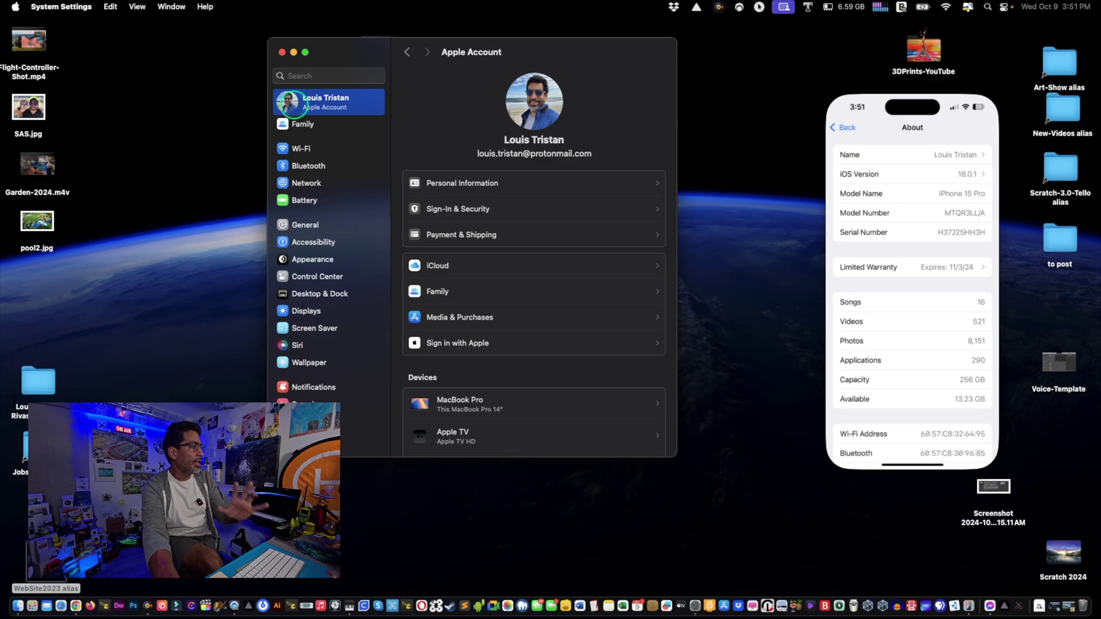
scroll(493, 270, "down", 10)
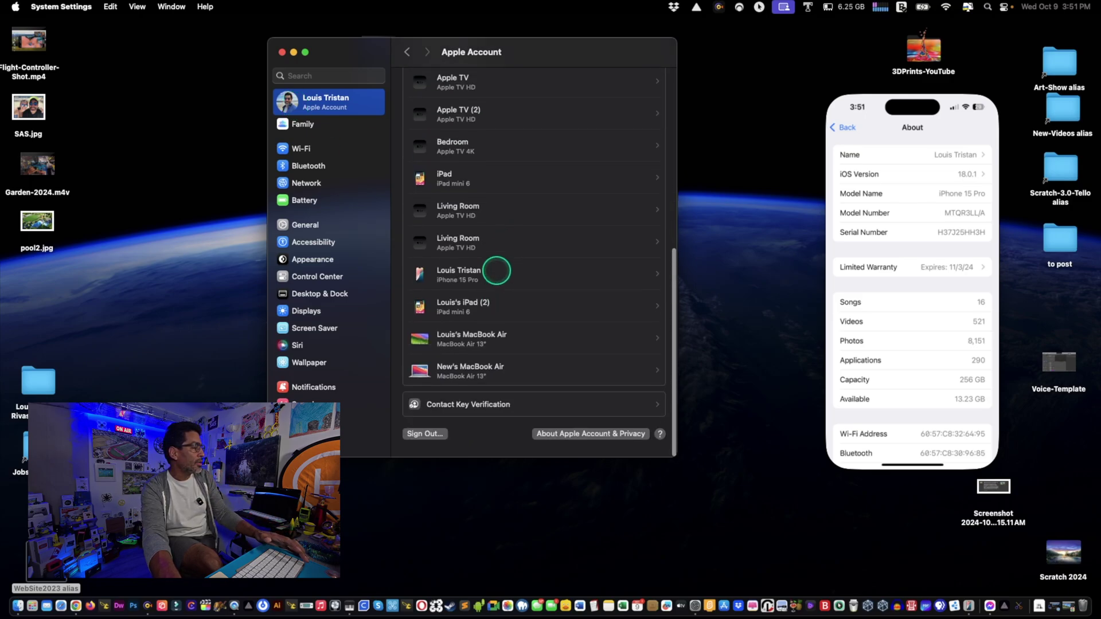
Step: Cancel the Apple Account sign-out to stay signed in, and bring the mirrored iPhone window forward
left_click(424, 440)
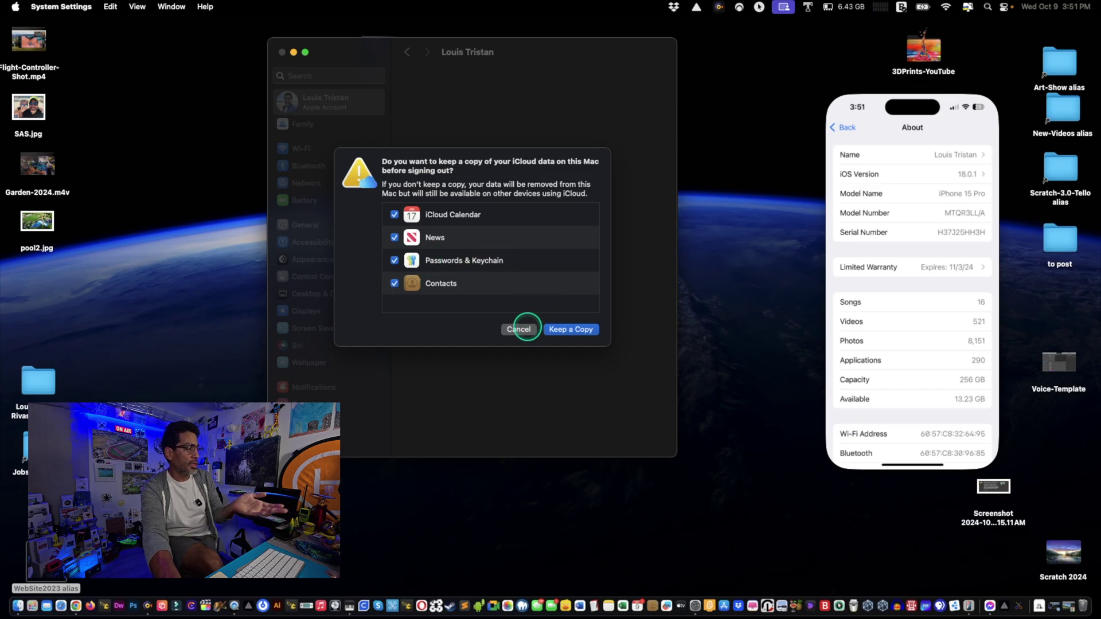
left_click(520, 330)
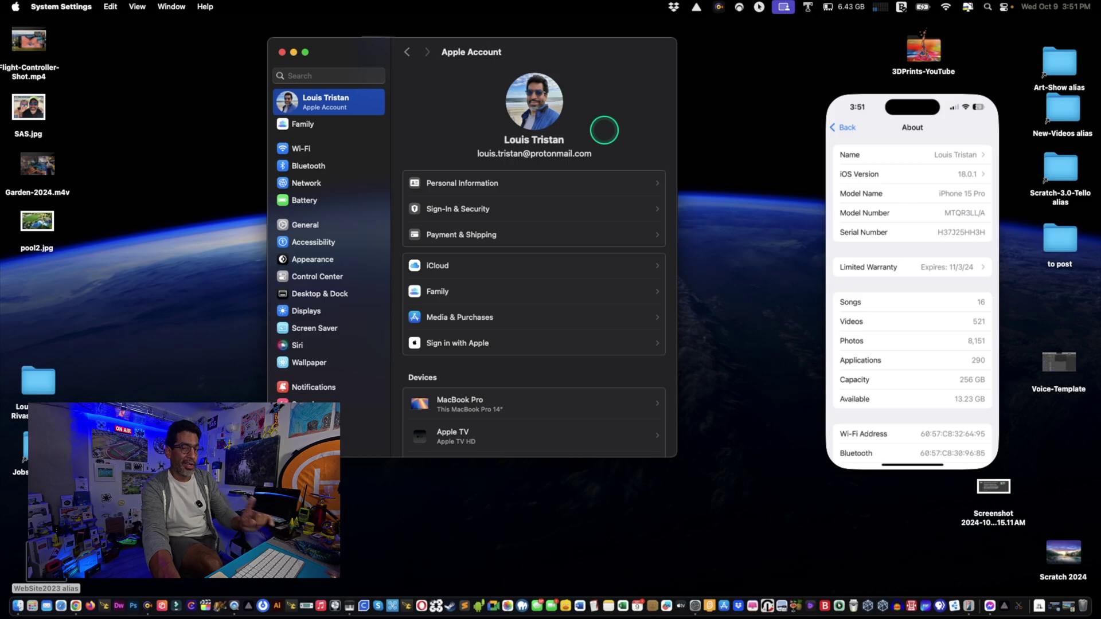
left_click(868, 115)
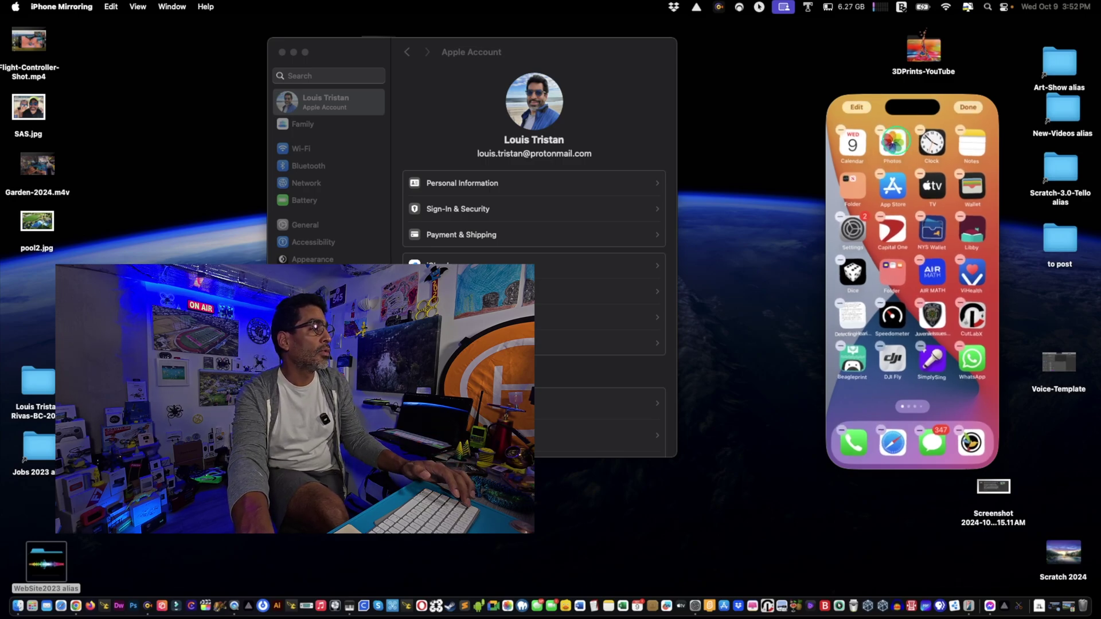
Step: Exit icon editing, view the lock-screen screenshot in Photos, then briefly open Beagleprint and return Home
left_click(967, 107)
left_click(894, 142)
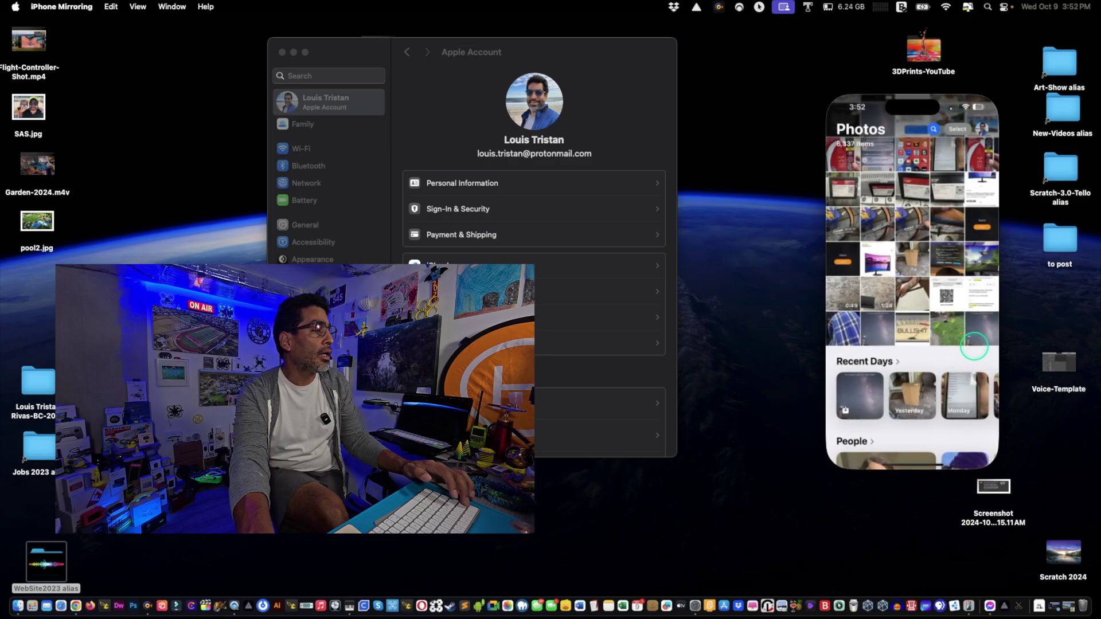
left_click(983, 329)
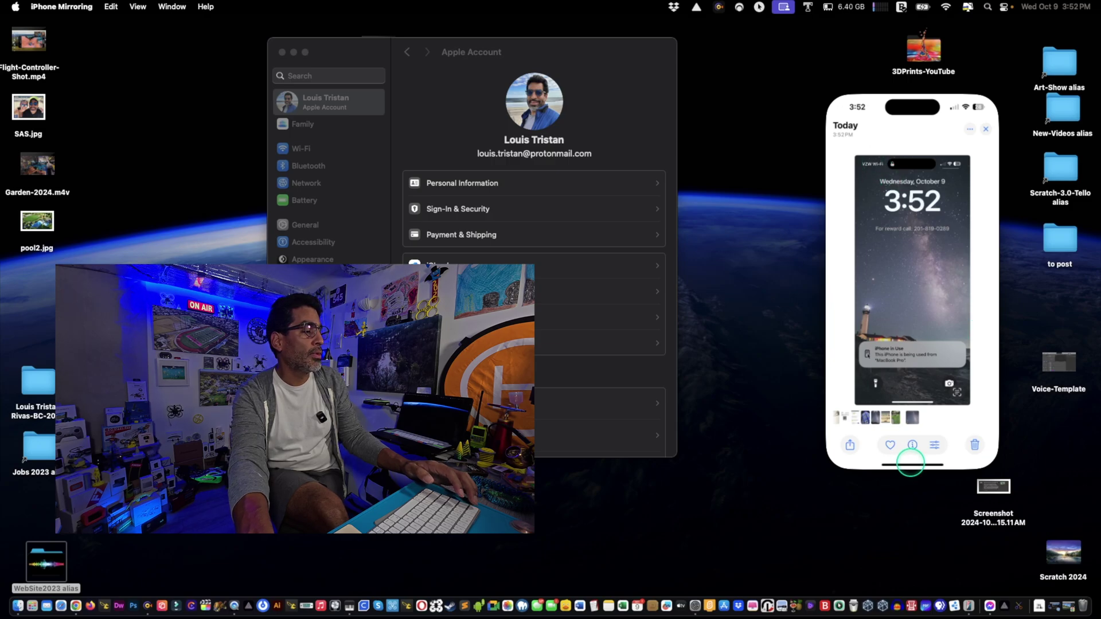
left_click(914, 462)
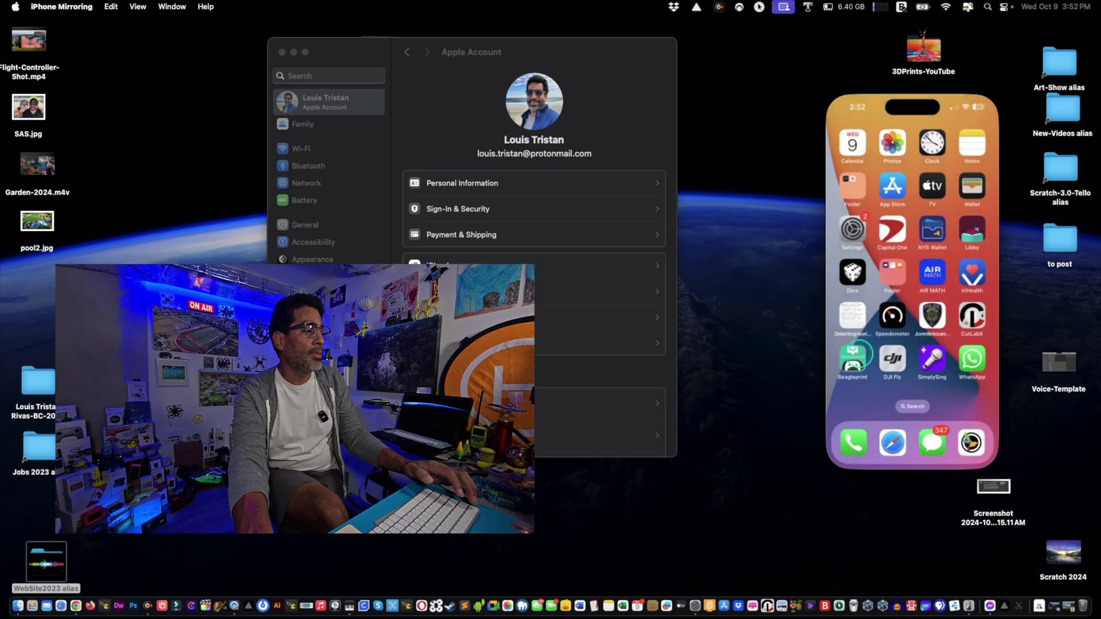
left_click(854, 358)
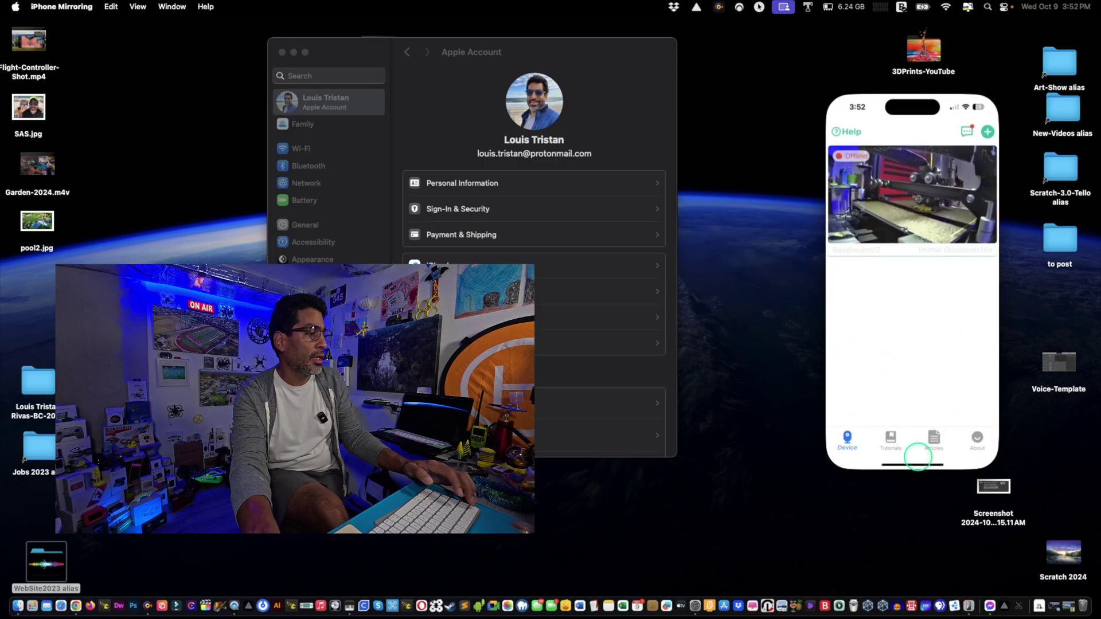
left_click(917, 464)
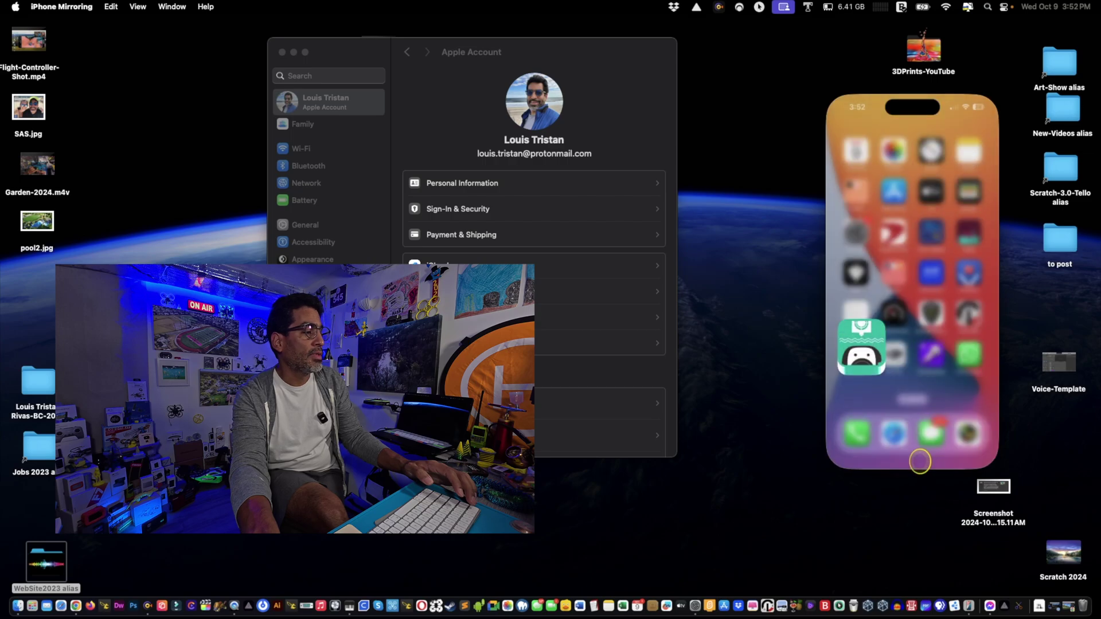
Step: Navigate the iPhone's Settings from About to General > AirPlay & Continuity
left_click(854, 229)
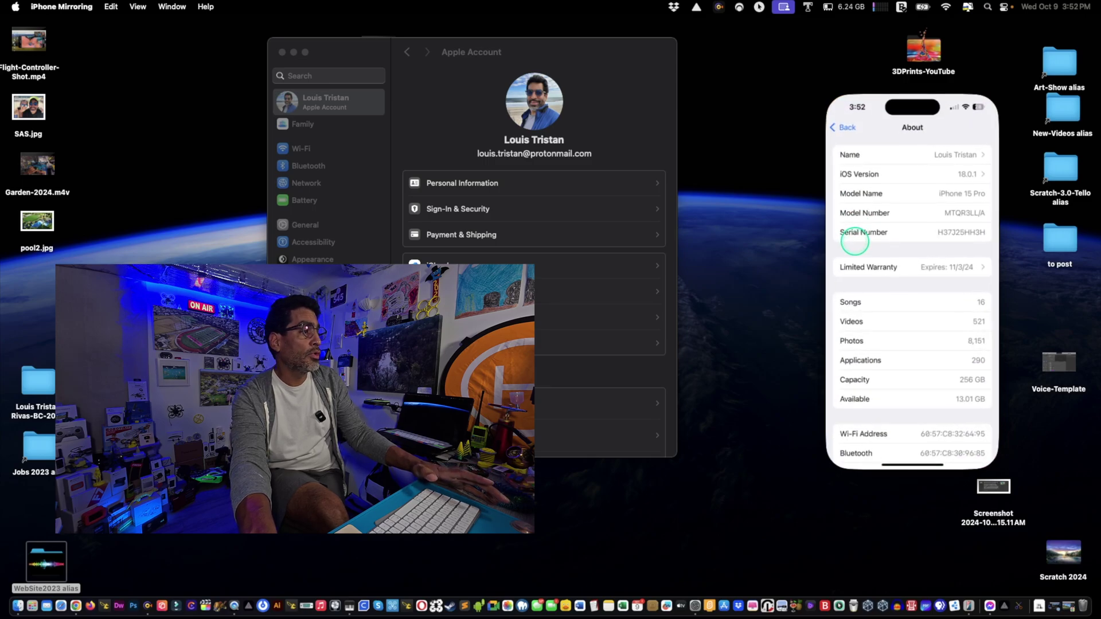
left_click(842, 127)
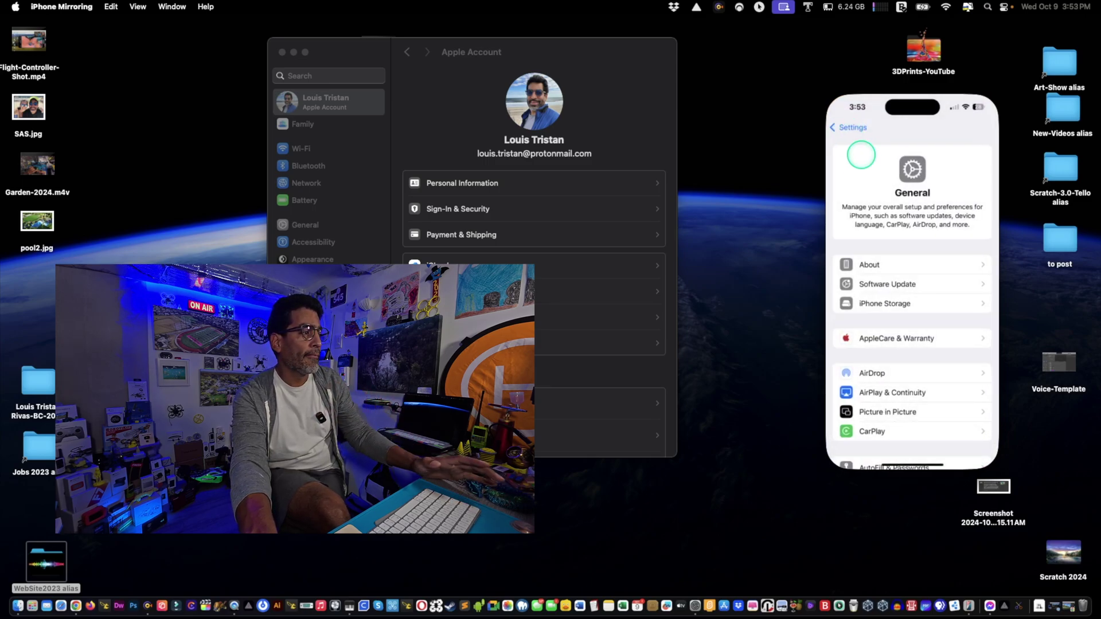
left_click(845, 126)
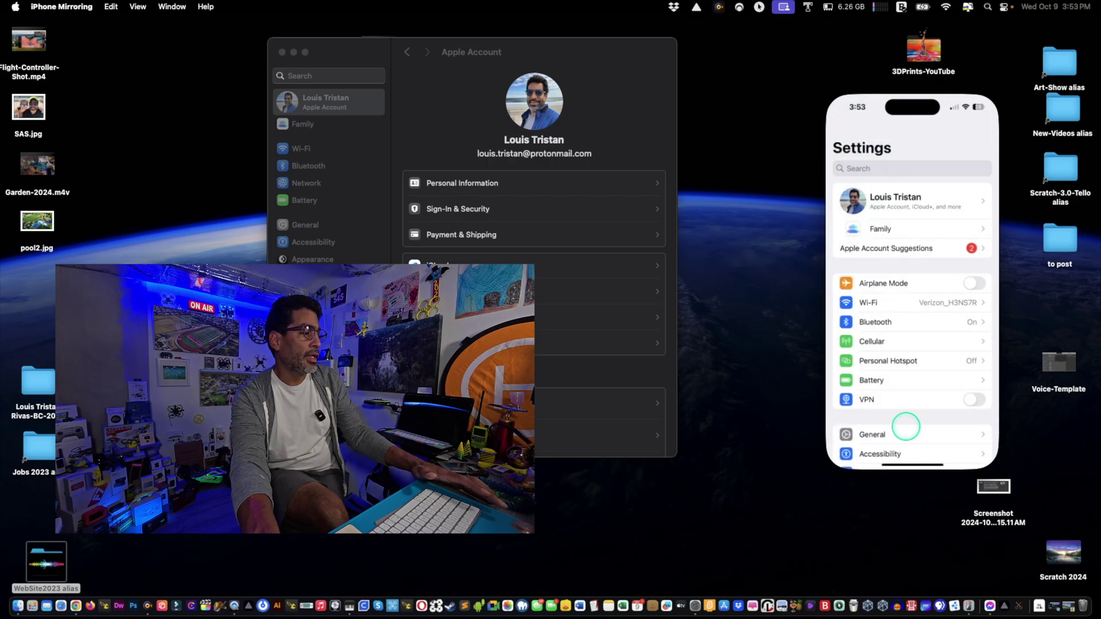
left_click(875, 434)
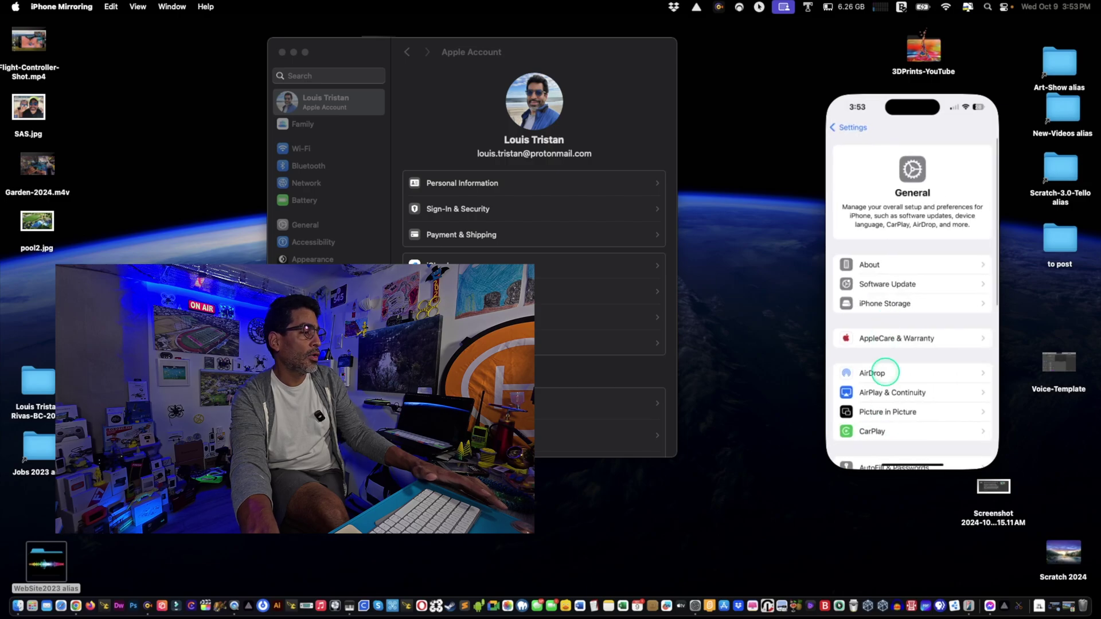
left_click(890, 393)
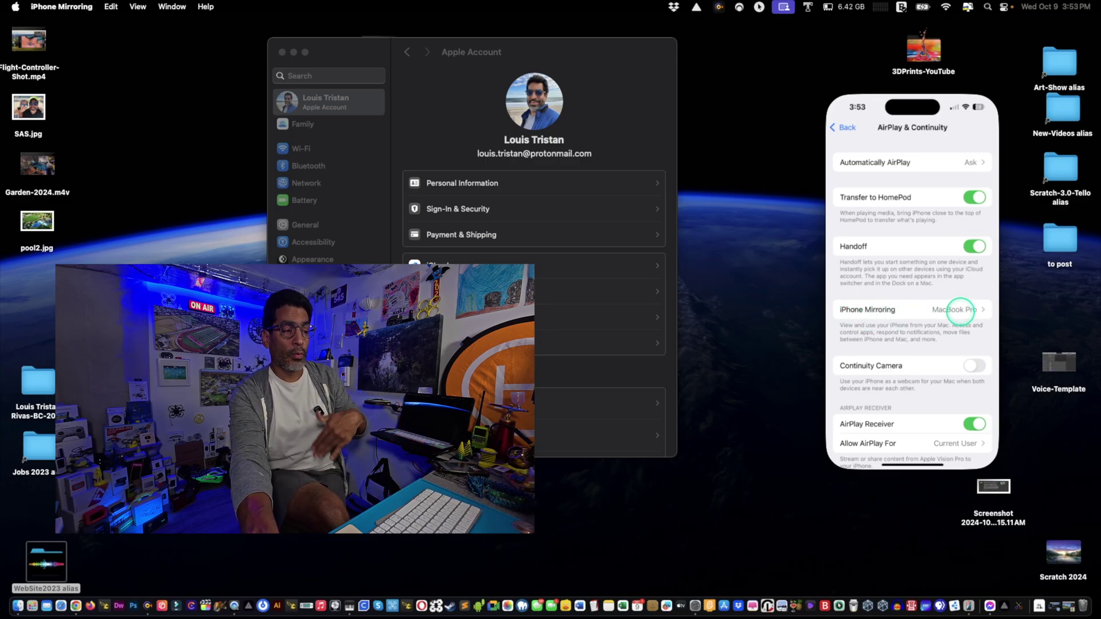
Step: Confirm iPhone Mirroring shows MacBook Pro connected, then return and review AirPlay & Continuity settings
left_click(961, 309)
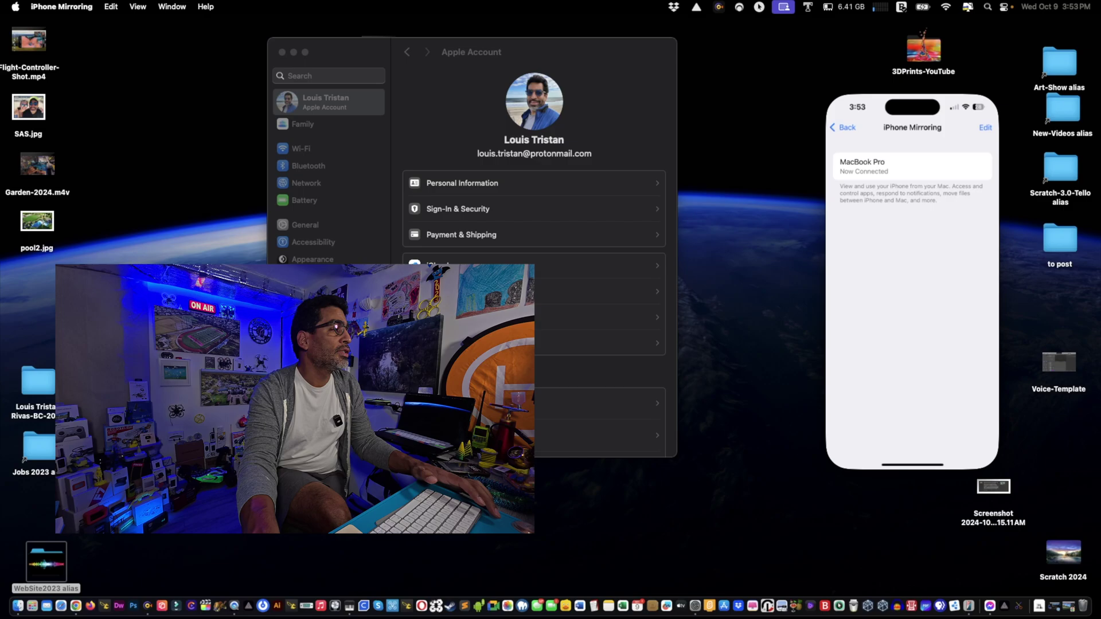
left_click(846, 127)
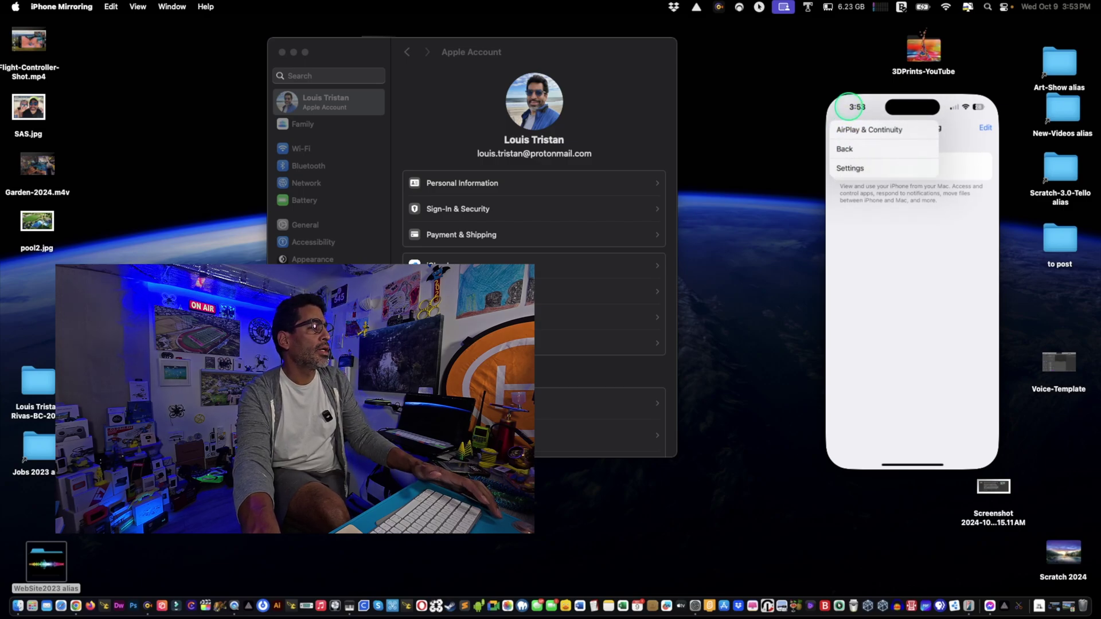
left_click(878, 238)
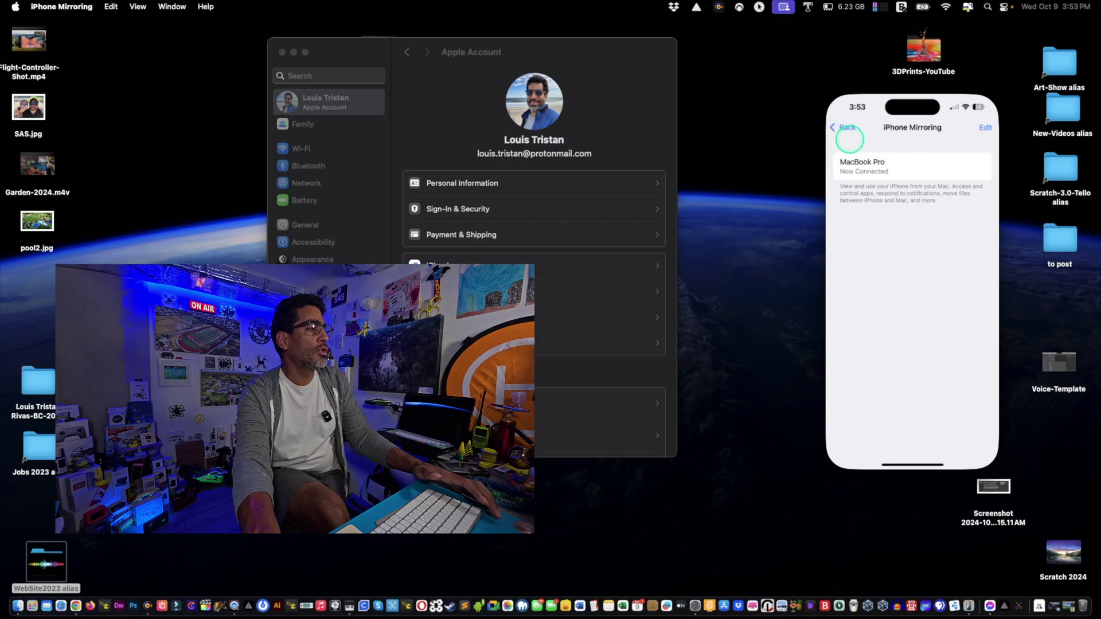
left_click(849, 128)
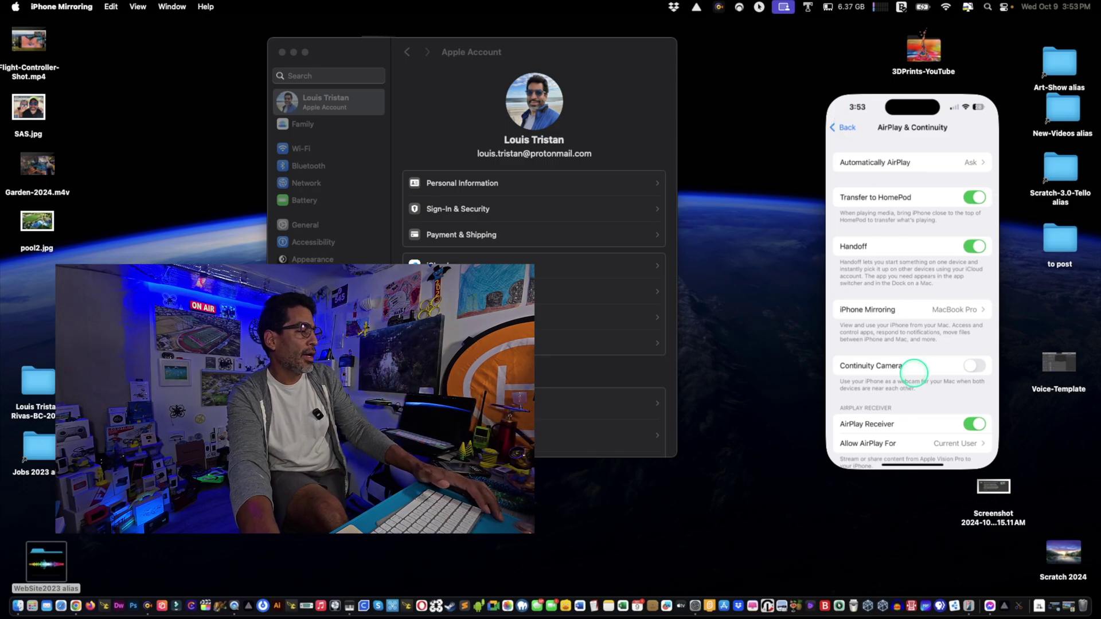
scroll(922, 368, "up", 3)
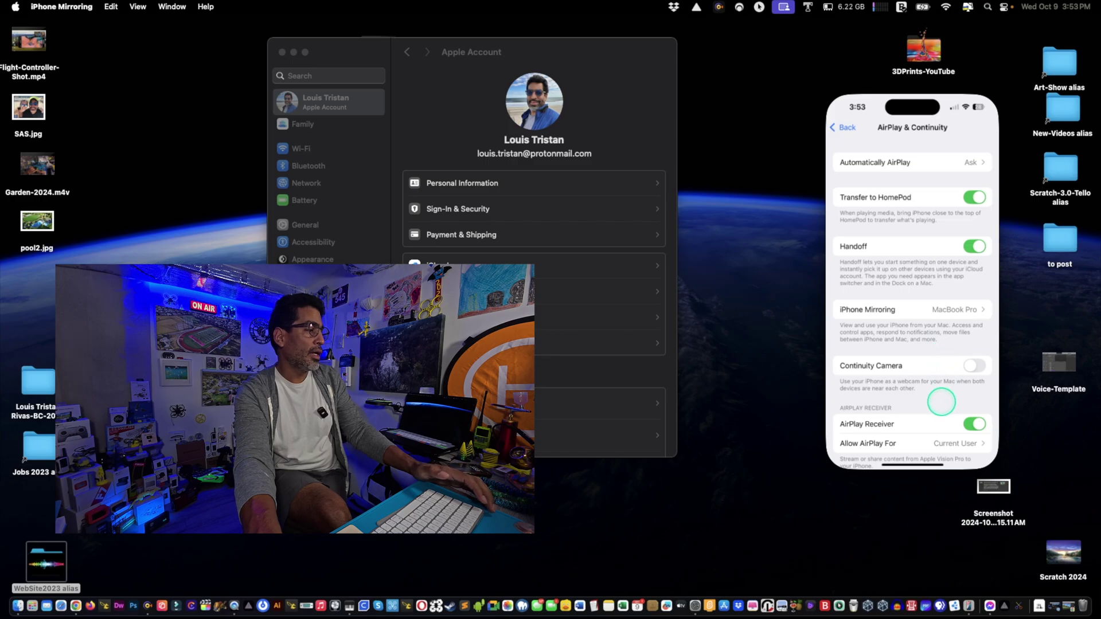
scroll(941, 402, "down", 3)
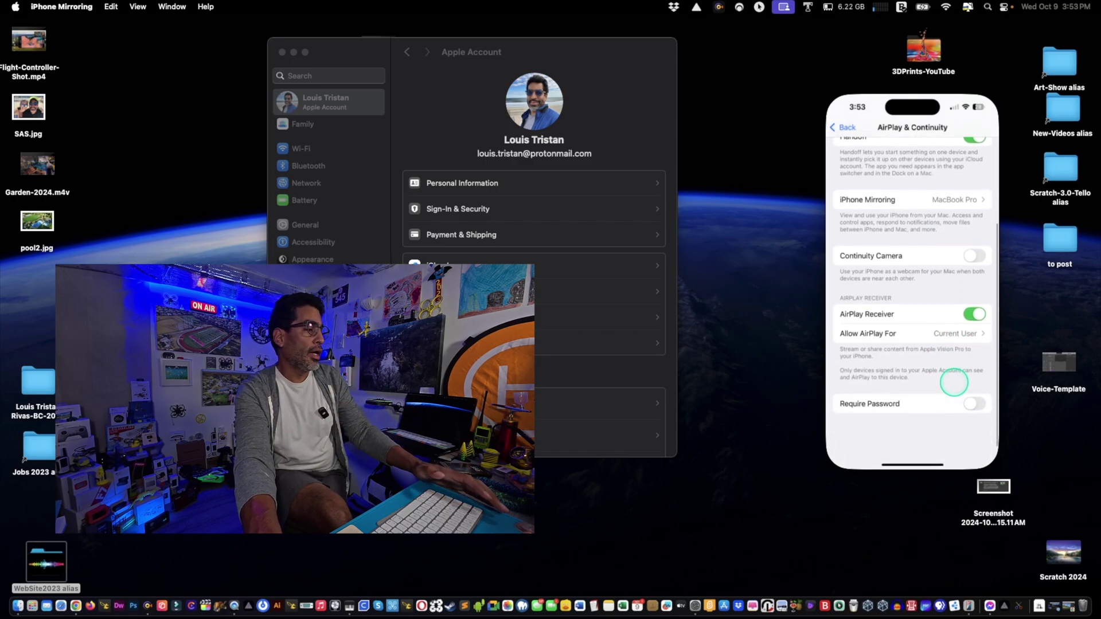
scroll(916, 226, "up", 1)
left_click(842, 128)
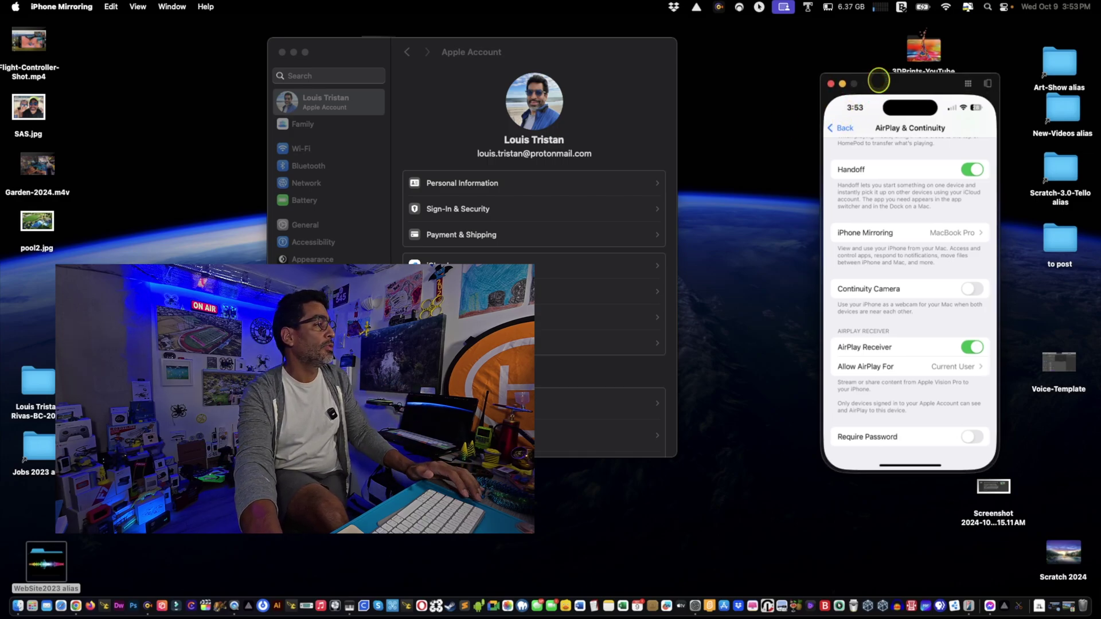
Step: Drag the mirroring window slightly down and to the right on the desktop
mouse_move(880, 93)
left_mouse_down()
mouse_move(194, 94)
mouse_move(1004, 156)
mouse_move(949, 315)
mouse_move(933, 138)
mouse_move(855, 54)
mouse_move(843, 103)
mouse_move(809, 98)
mouse_move(891, 100)
left_mouse_up()
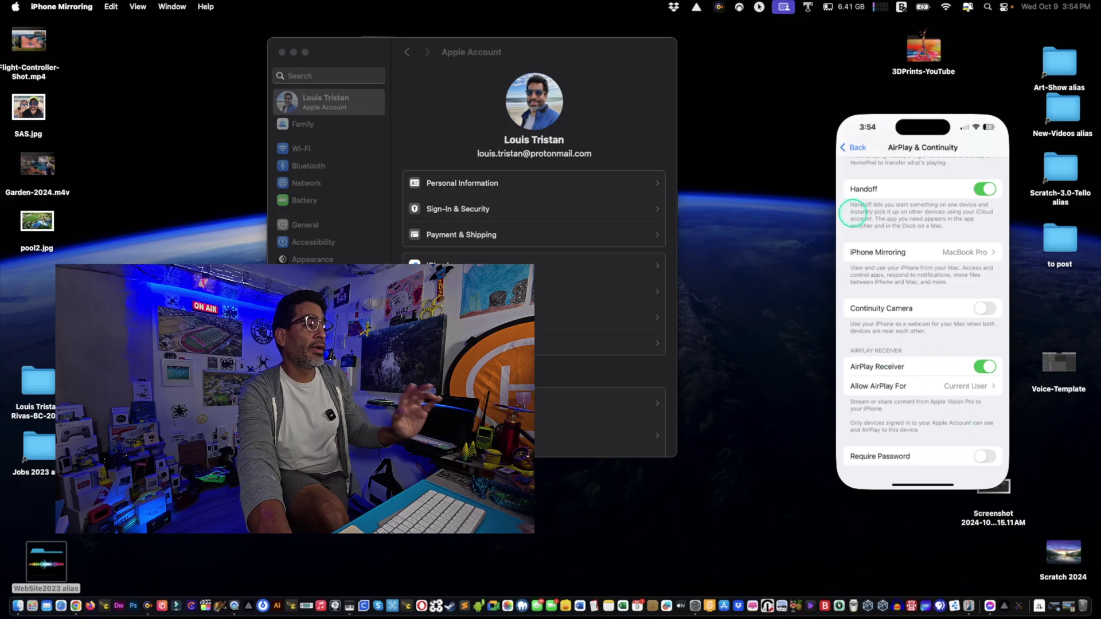
Step: Return to the home screen, search for 'dji' and launch DJI Fly
left_click(855, 148)
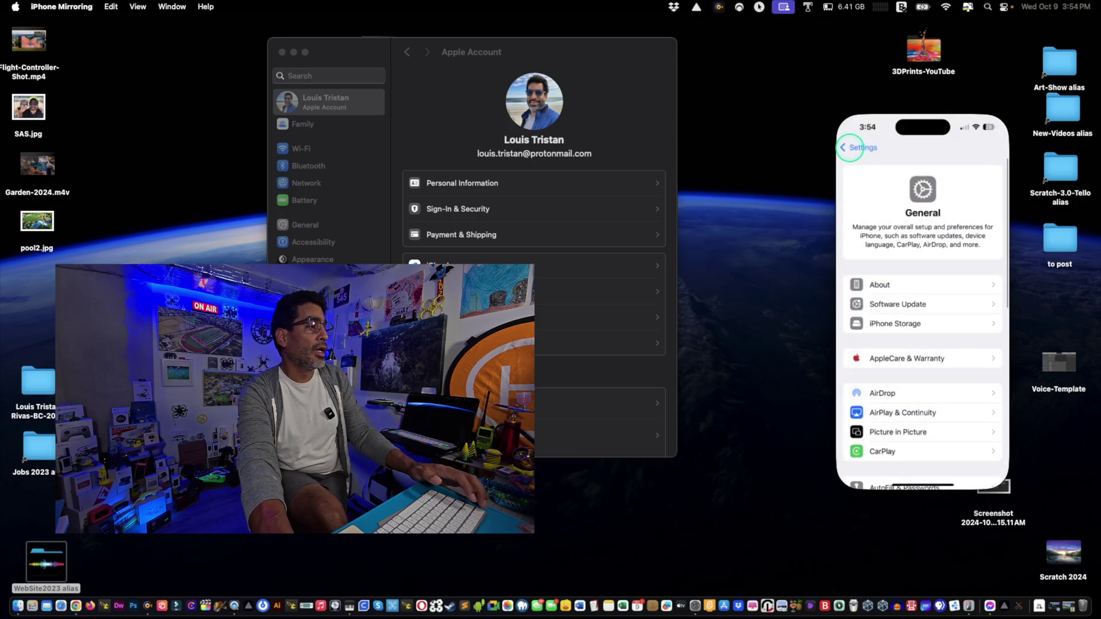
left_click(853, 147)
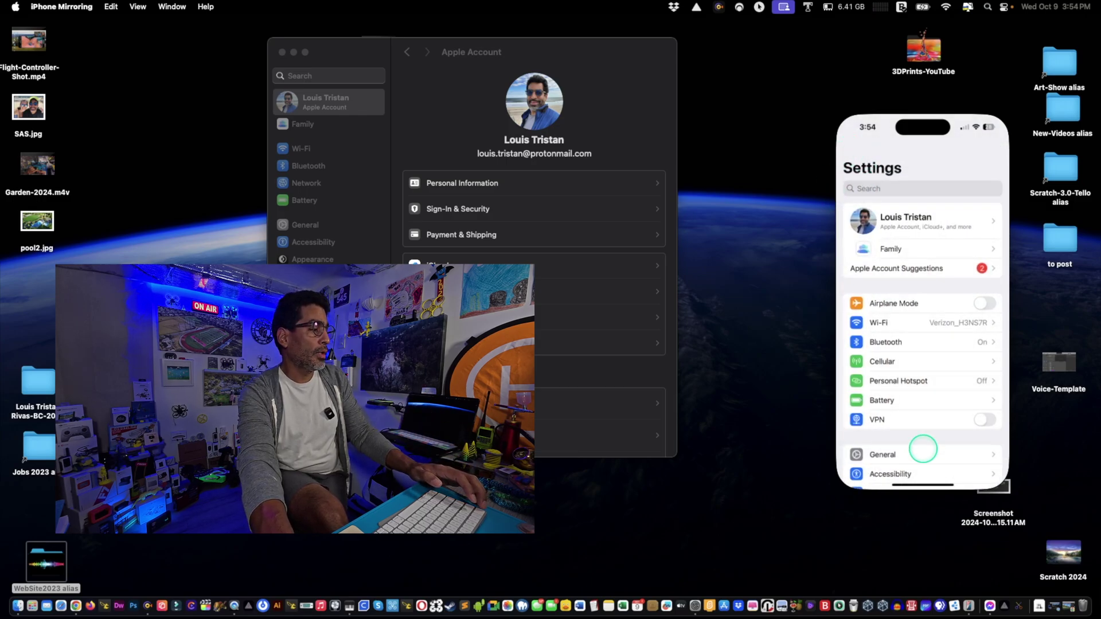
left_click(934, 486)
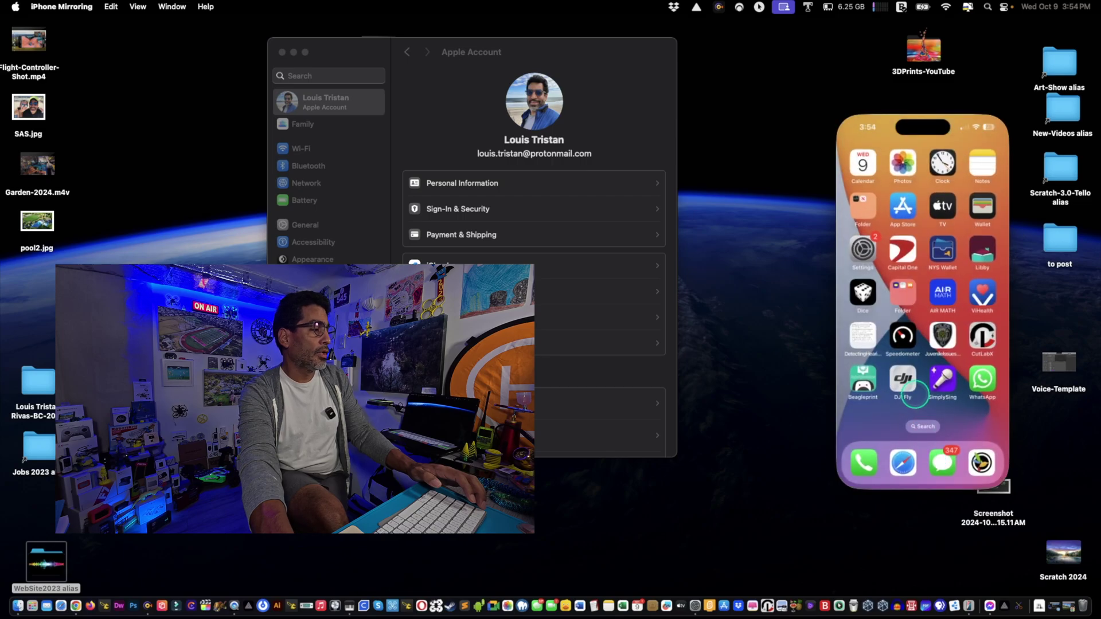
left_click(919, 428)
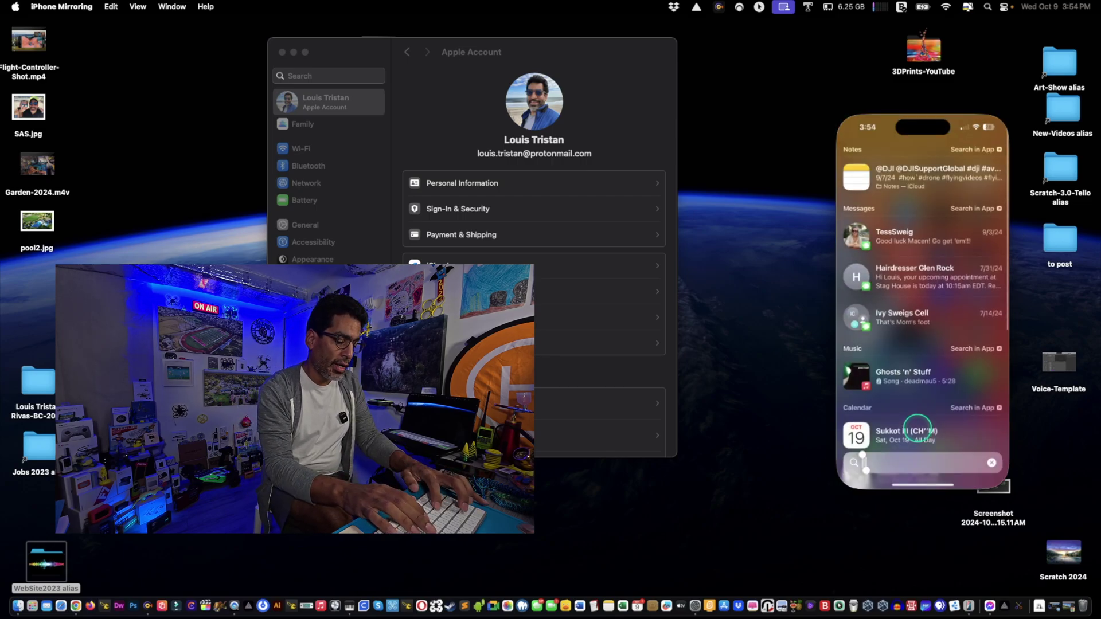
type("dj")
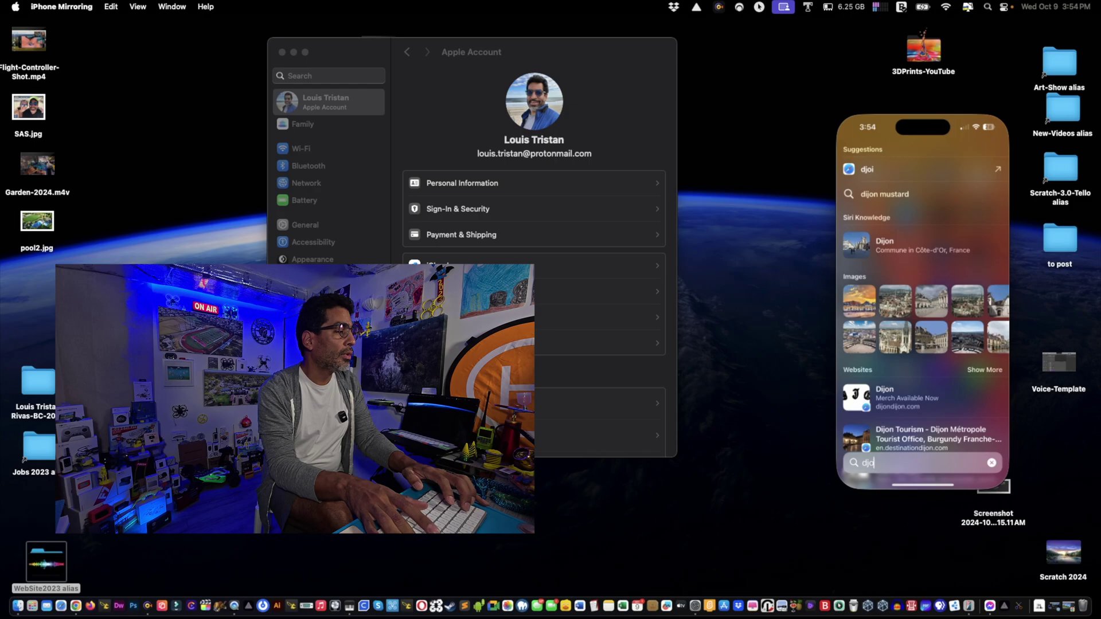
type("i")
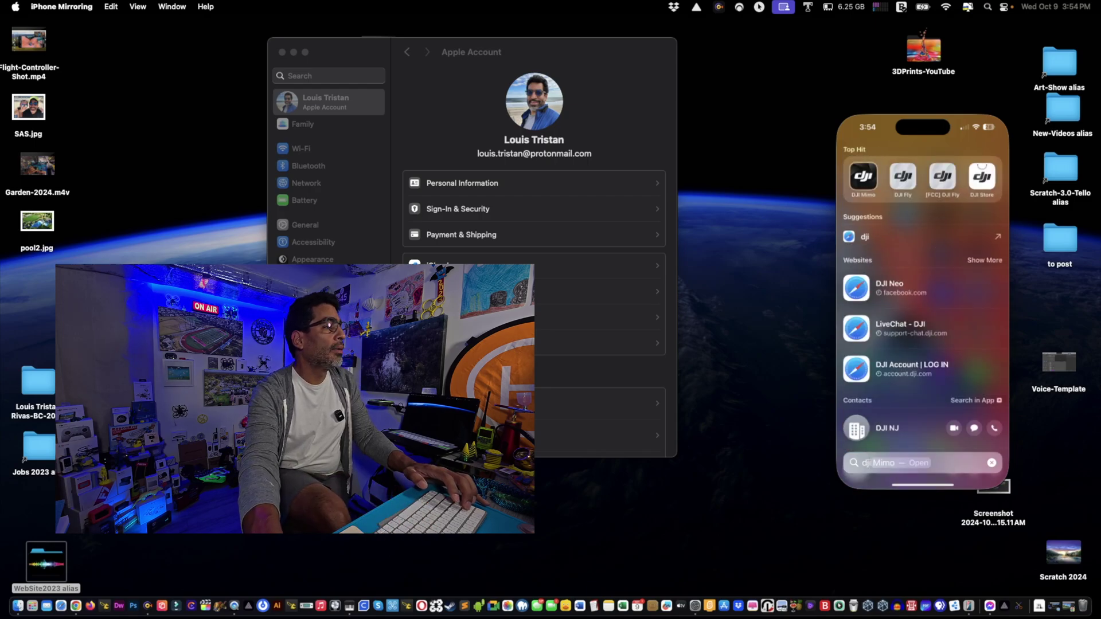
left_click(903, 176)
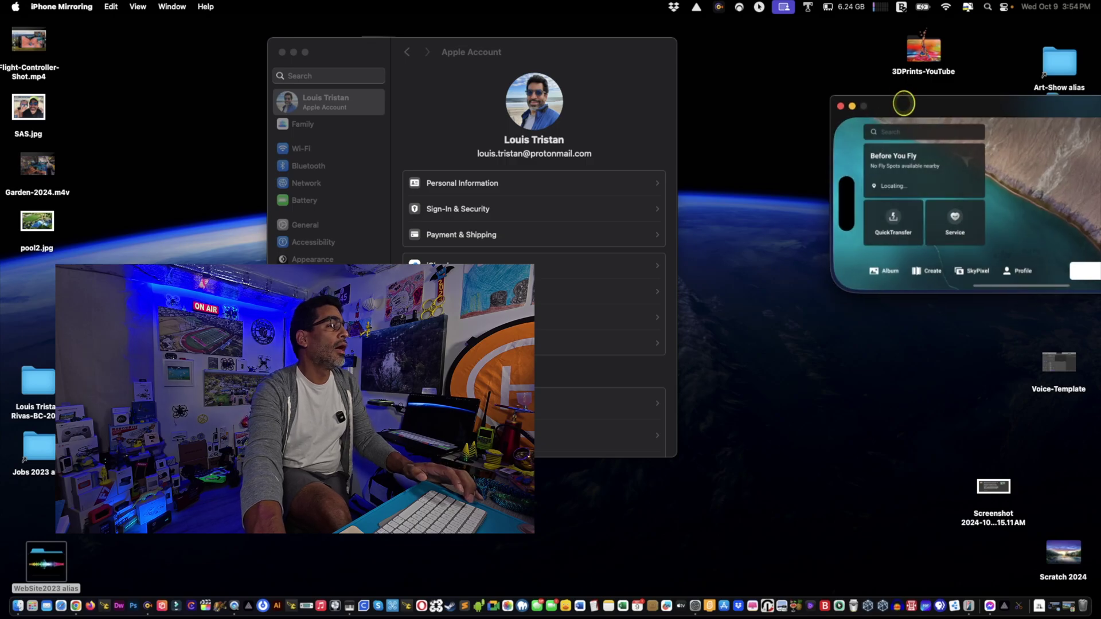
Step: Move the landscape mirroring window toward the screen centre, close it, and reopen it from the Dock
left_click_drag(903, 105, 642, 124)
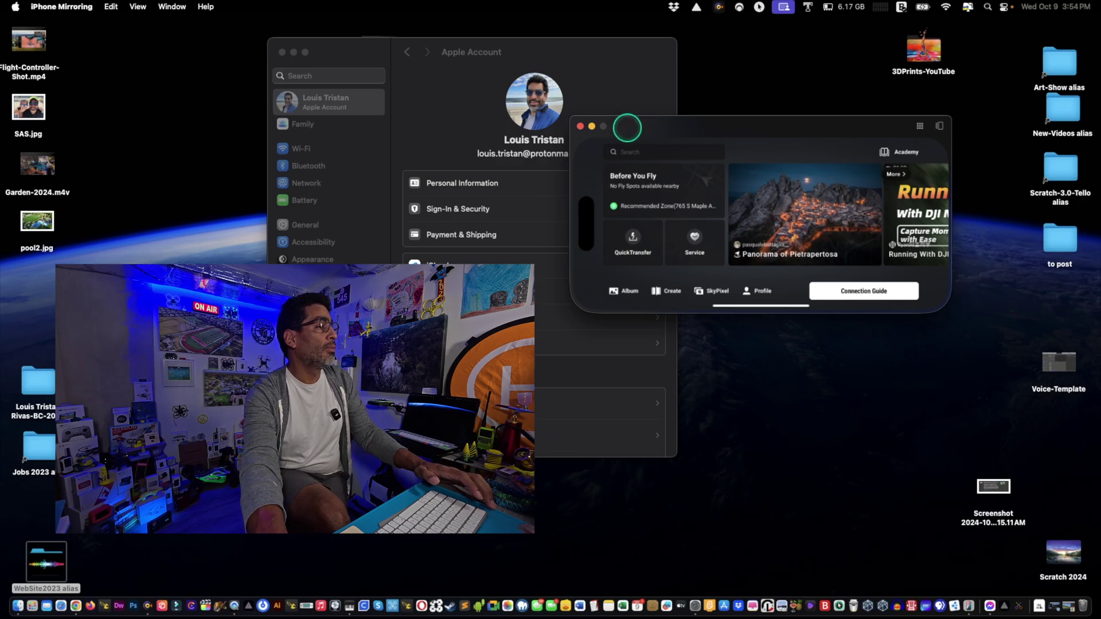
left_click_drag(627, 127, 715, 123)
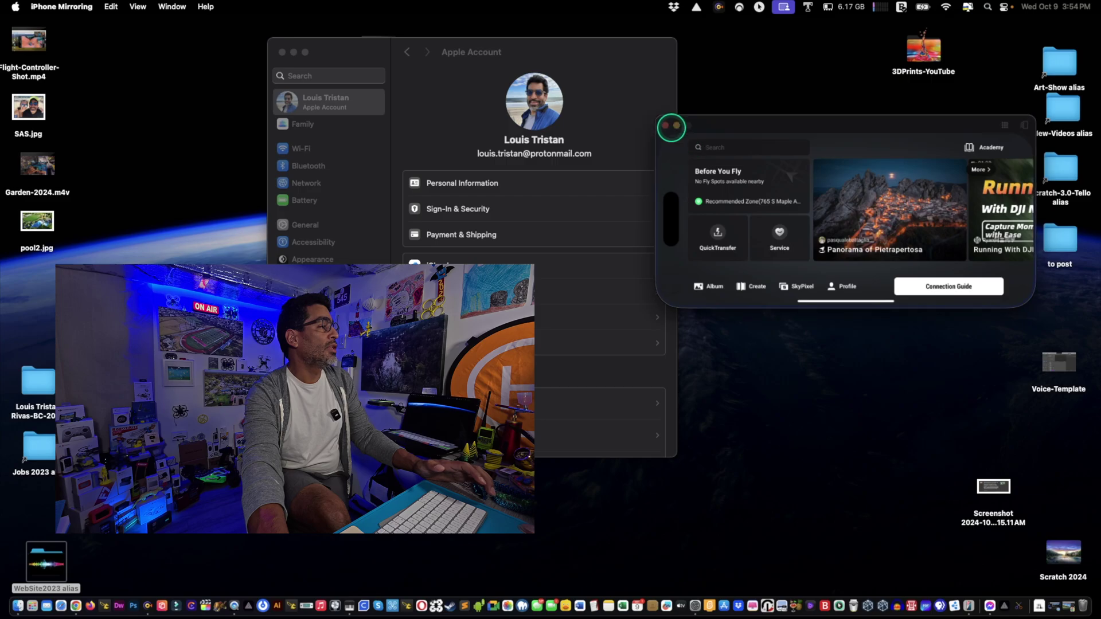
left_click(665, 121)
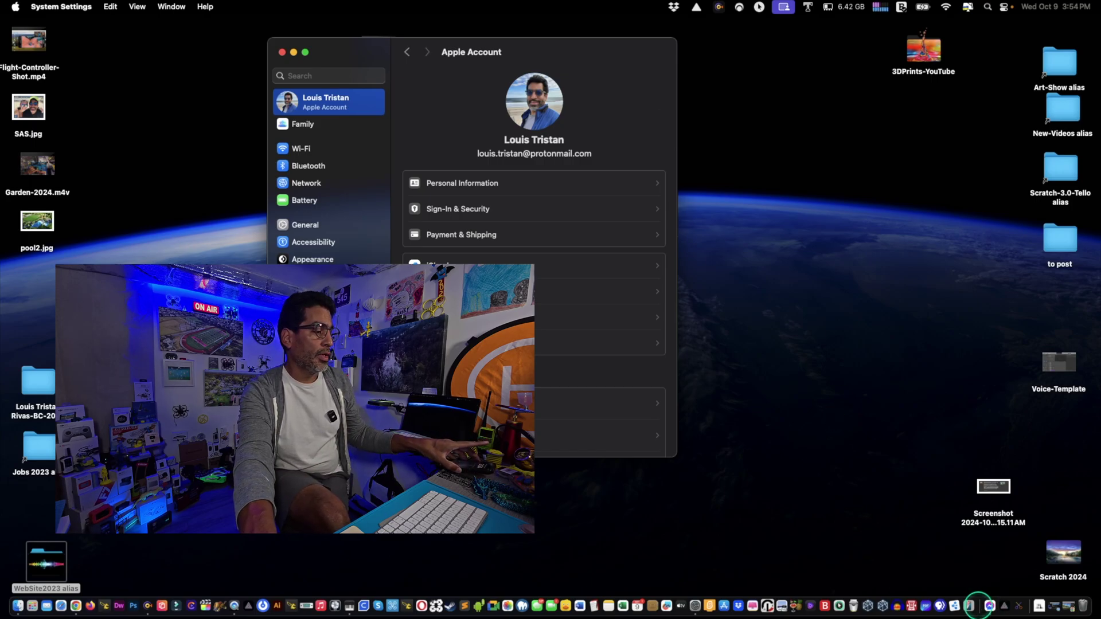
left_click(969, 602)
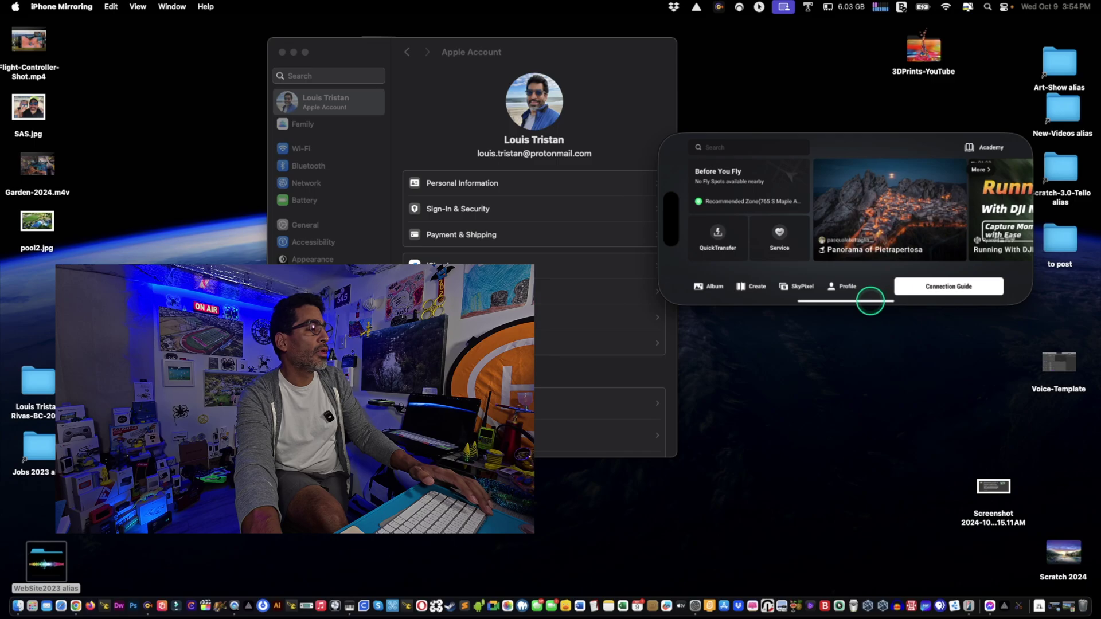
Step: Leave DJI Fly via the home indicator to reach the portrait home screen
left_click(873, 301)
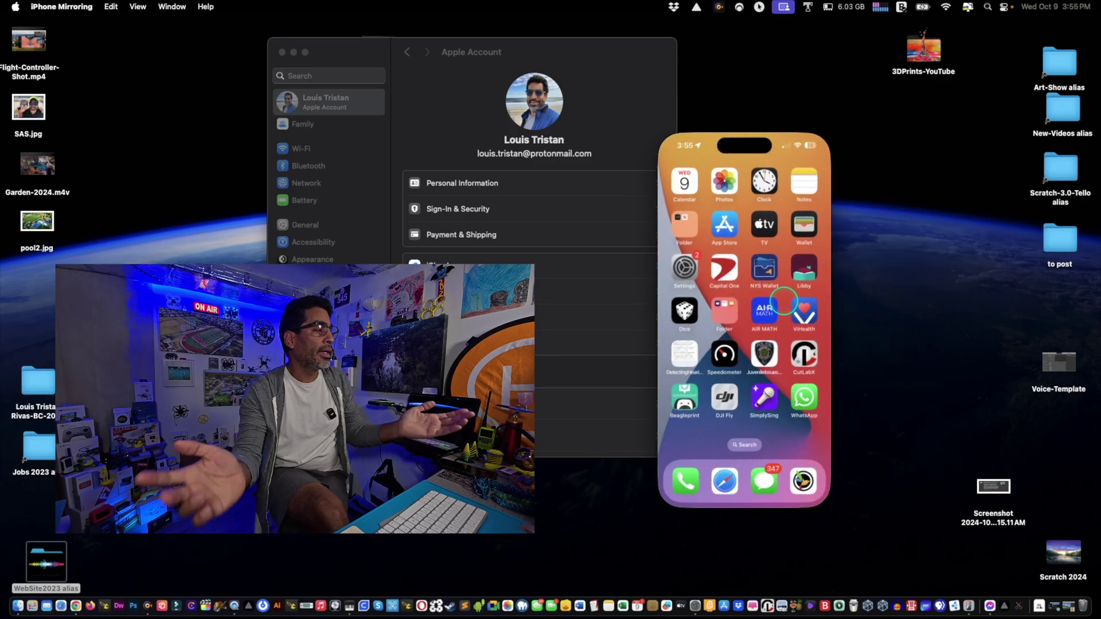